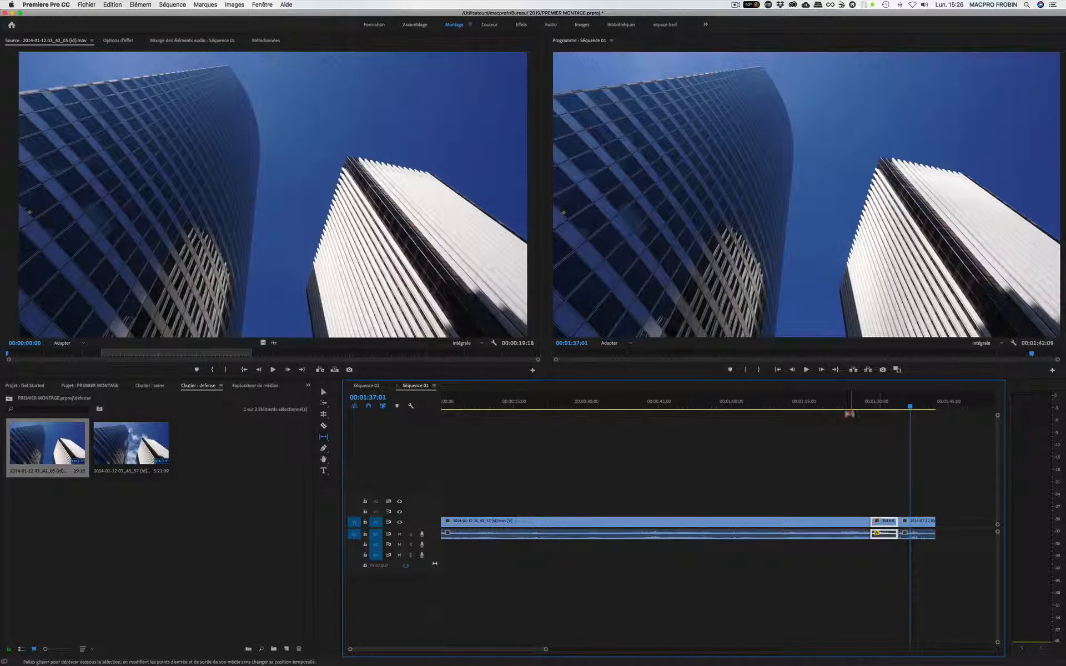
# Slip the footage inside the short middle clip of Séquence 01, with the playhead parked over it at 00:01:31:13.
pyautogui.click(864, 409)
pyautogui.moveTo(868, 410)
pyautogui.mouseDown()
pyautogui.moveTo(900, 411)
pyautogui.moveTo(875, 411)
pyautogui.moveTo(884, 417)
pyautogui.mouseUp()
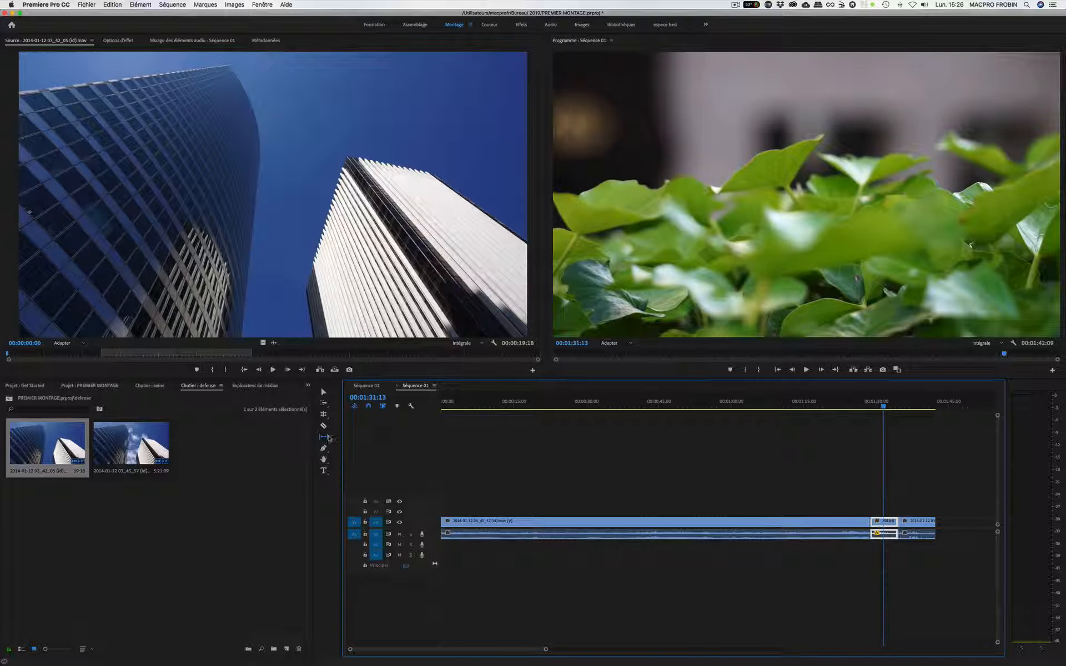
pyautogui.click(325, 438)
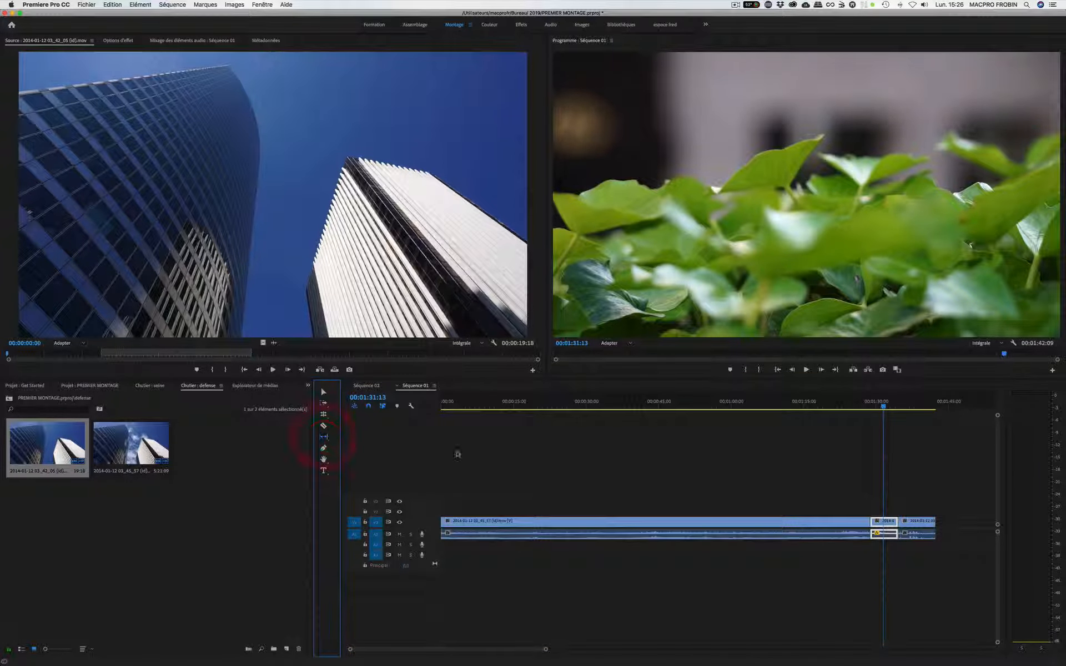
pyautogui.click(885, 521)
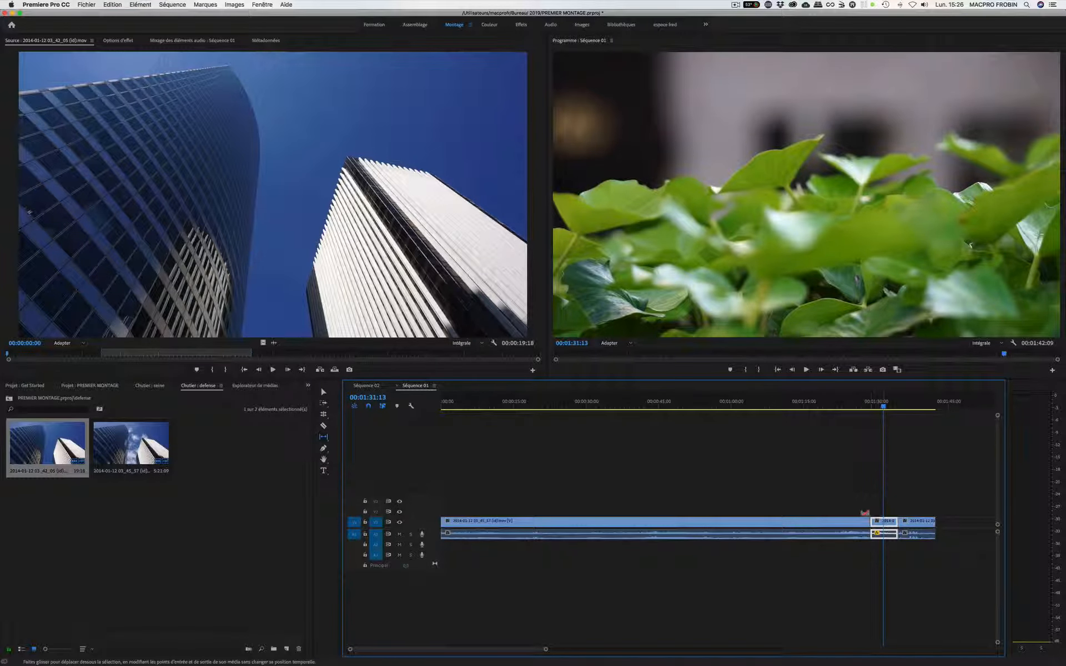
pyautogui.press('=')
pyautogui.press('=')
pyautogui.press('=')
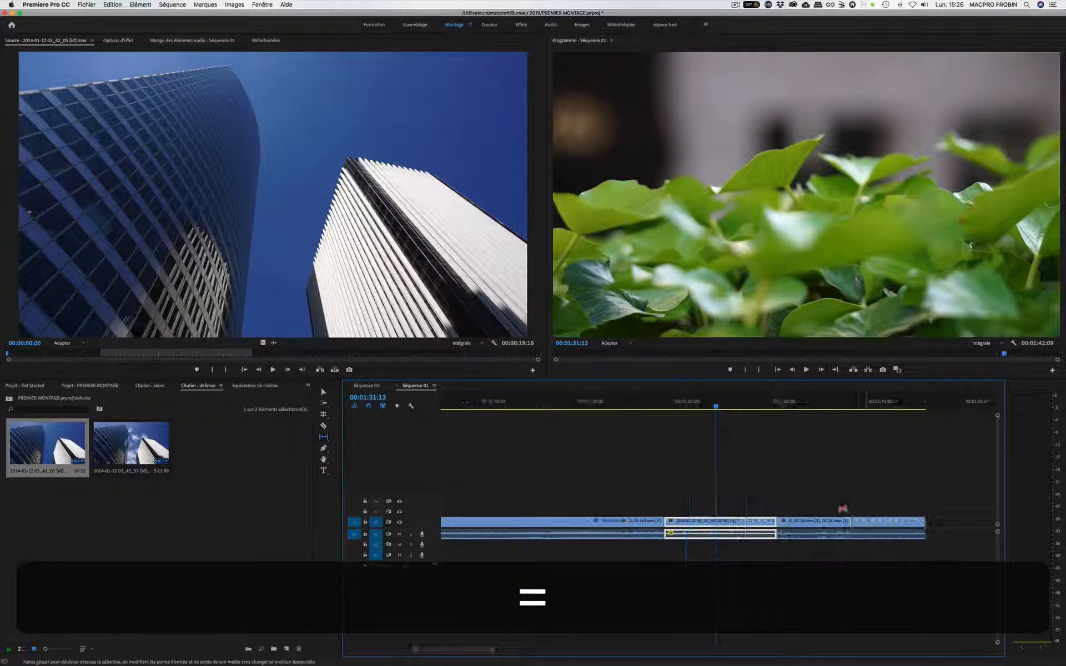
pyautogui.moveTo(736, 521); pyautogui.dragTo(710, 521)
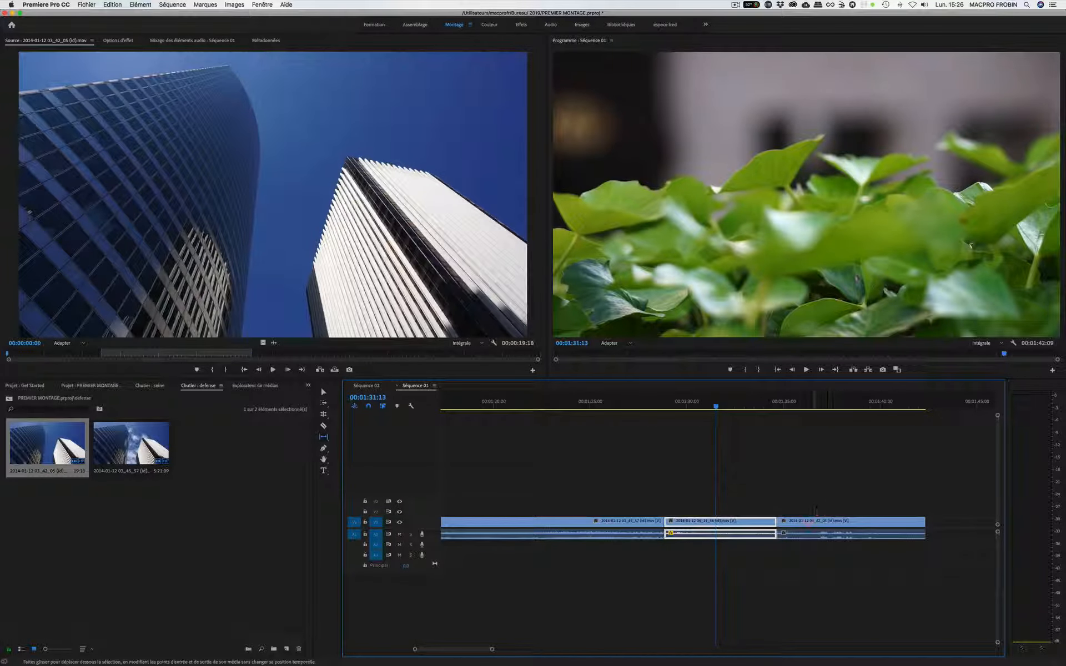
pyautogui.moveTo(737, 521)
pyautogui.mouseDown()
pyautogui.moveTo(762, 521)
pyautogui.moveTo(614, 526)
pyautogui.moveTo(812, 522)
pyautogui.moveTo(730, 520)
pyautogui.mouseUp()
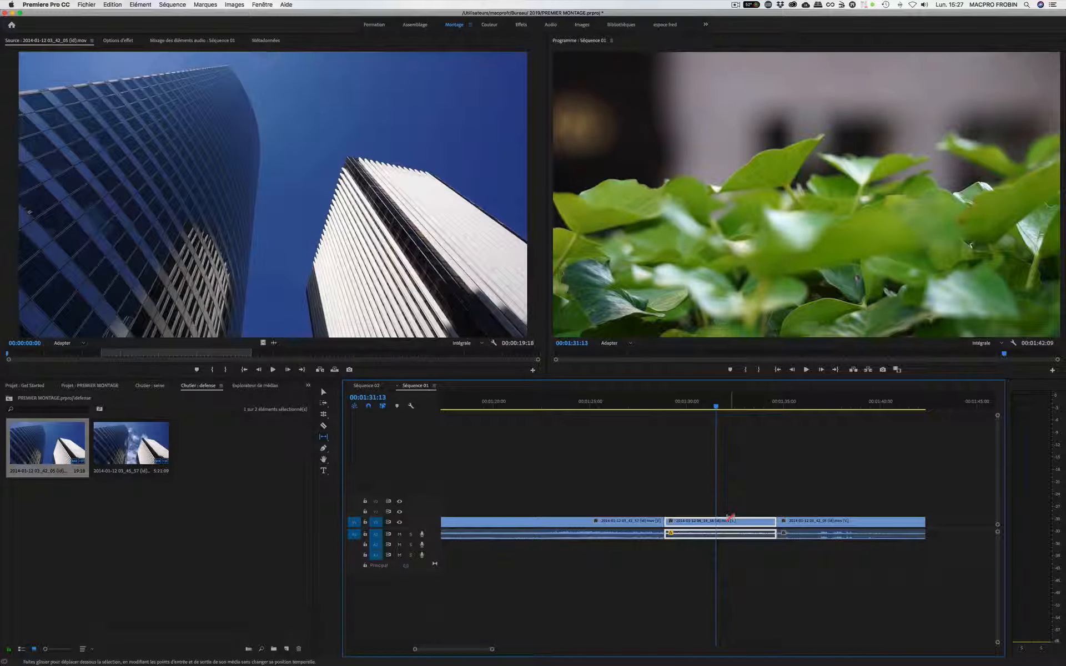
# Move the middle clip up to the second video and audio tracks and try extending its edges over the neighbouring clips.
pyautogui.press('v')
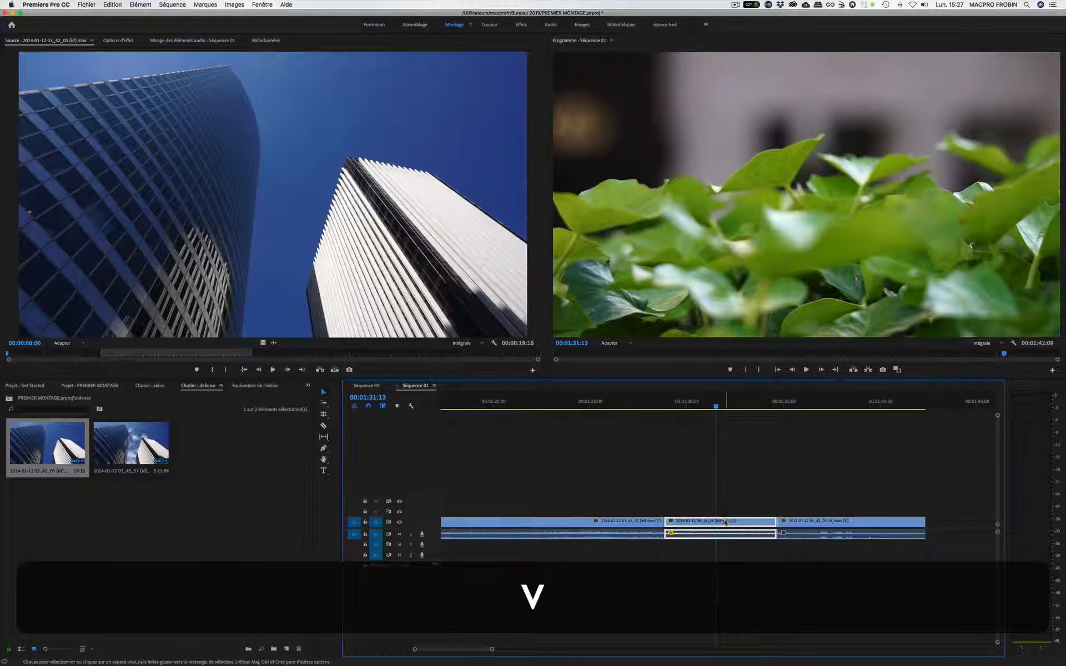
pyautogui.moveTo(724, 522); pyautogui.dragTo(682, 549)
pyautogui.moveTo(666, 510); pyautogui.dragTo(579, 511)
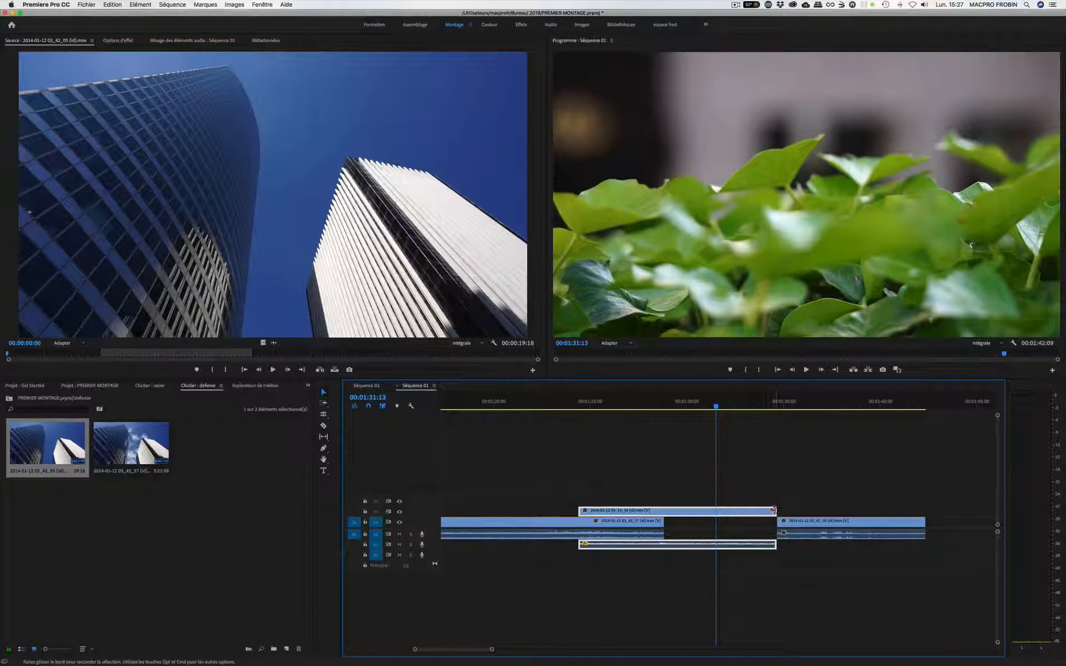
pyautogui.moveTo(773, 510)
pyautogui.mouseDown()
pyautogui.moveTo(662, 510)
pyautogui.moveTo(776, 510)
pyautogui.mouseUp()
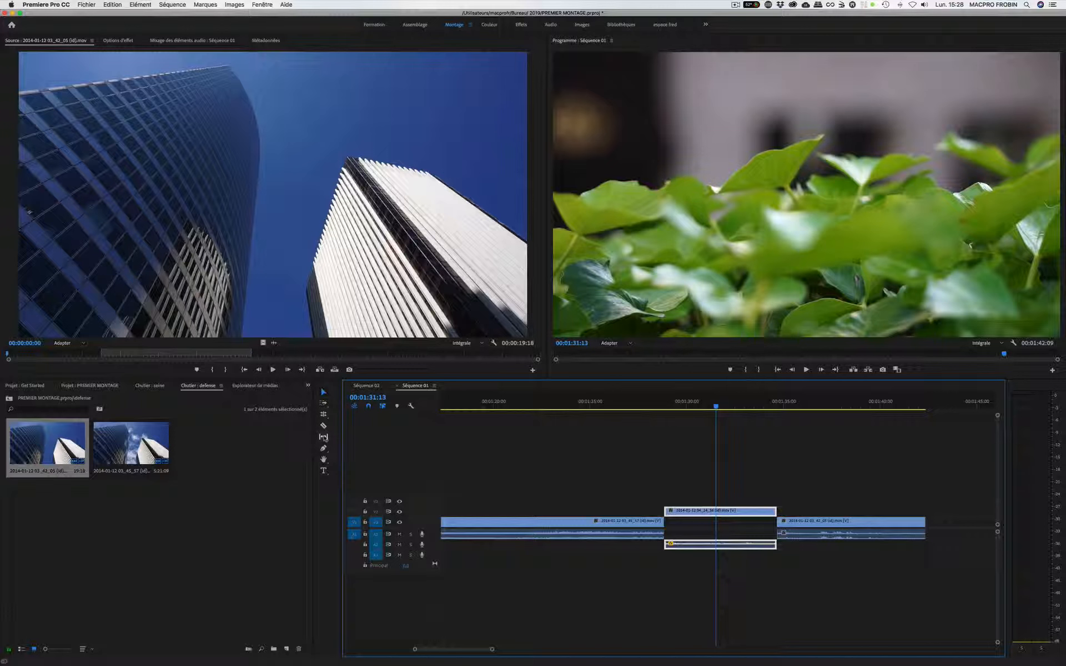
# Trim the start of the clip on the second video track in small and large frame increments until it slightly overlaps the first clip.
pyautogui.click(664, 510)
pyautogui.hotkey('alt', 'Left')
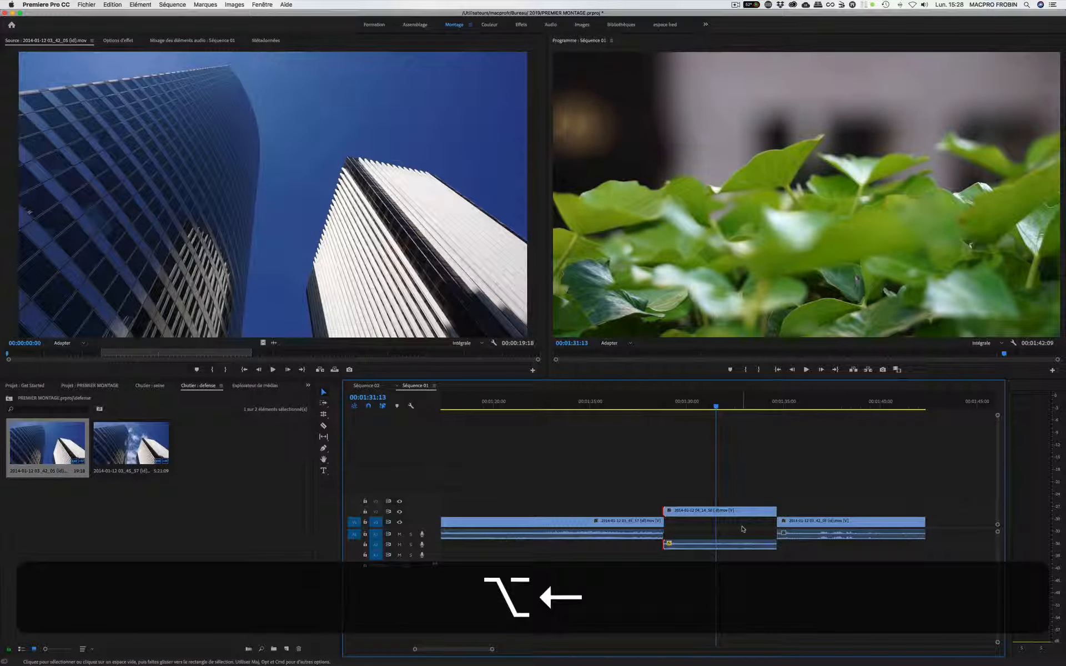
pyautogui.hotkey('alt', 'shift', 'Left')
pyautogui.hotkey('alt', 'shift', 'Left')
pyautogui.hotkey('alt', 'shift', 'Left')
pyautogui.hotkey('alt', 'shift', 'Left')
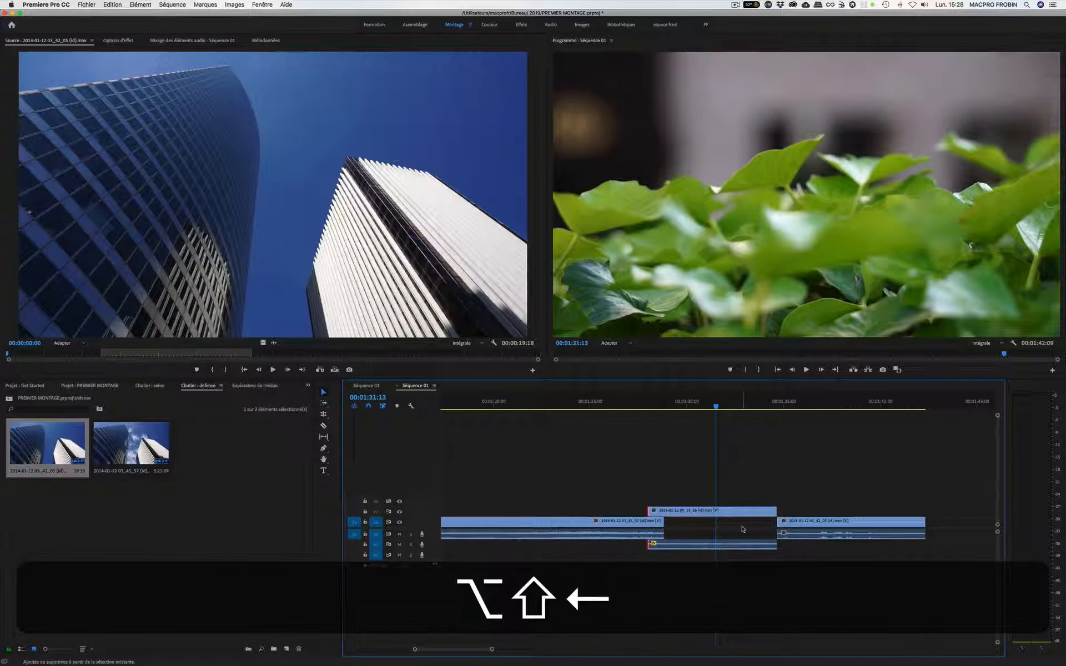
pyautogui.hotkey('alt', 'shift', 'Right')
pyautogui.hotkey('alt', 'shift', 'Right')
pyautogui.hotkey('alt', 'shift', 'Right')
pyautogui.hotkey('alt', 'shift', 'Right')
pyautogui.hotkey('alt', 'shift', 'Right')
pyautogui.hotkey('alt', 'shift', 'Left')
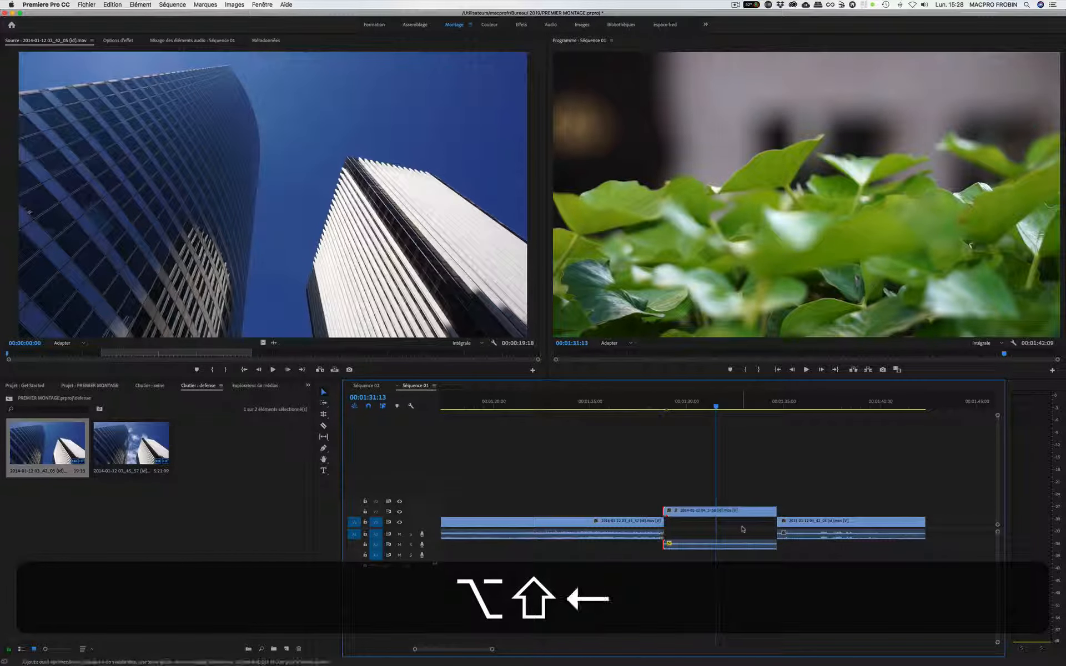
pyautogui.hotkey('alt', 'Left')
pyautogui.hotkey('alt', 'Right')
pyautogui.hotkey('alt', 'Right')
pyautogui.hotkey('alt', 'Right')
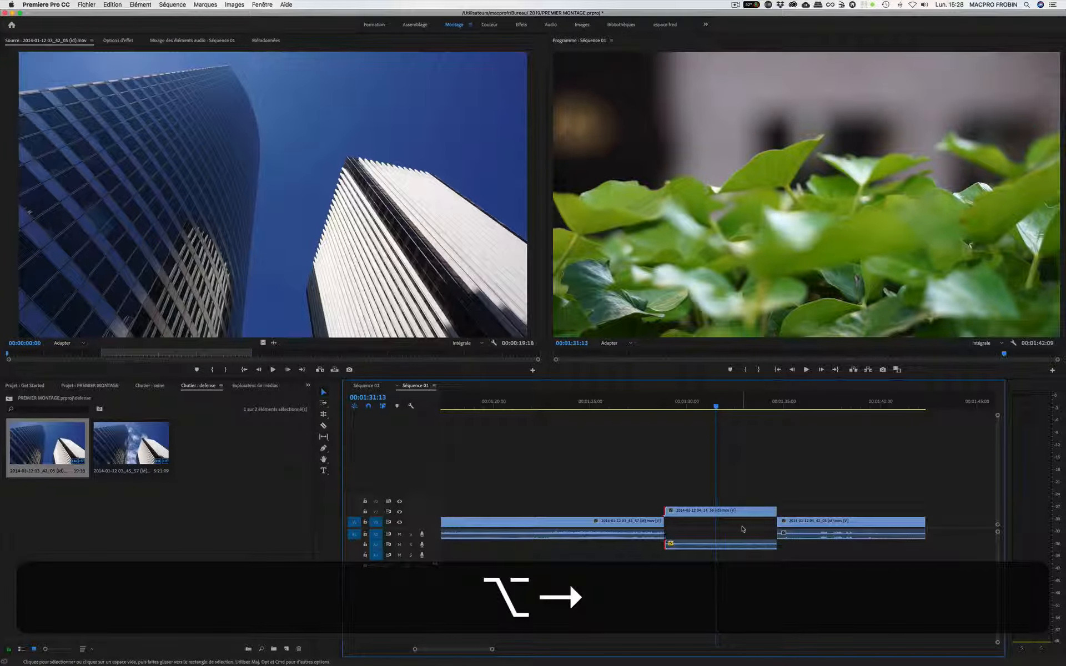
pyautogui.hotkey('alt', 'shift', 'Right')
pyautogui.hotkey('alt', 'shift', 'Right')
pyautogui.hotkey('alt', 'shift', 'Right')
pyautogui.hotkey('alt', 'shift', 'Right')
pyautogui.hotkey('alt', 'shift', 'Left')
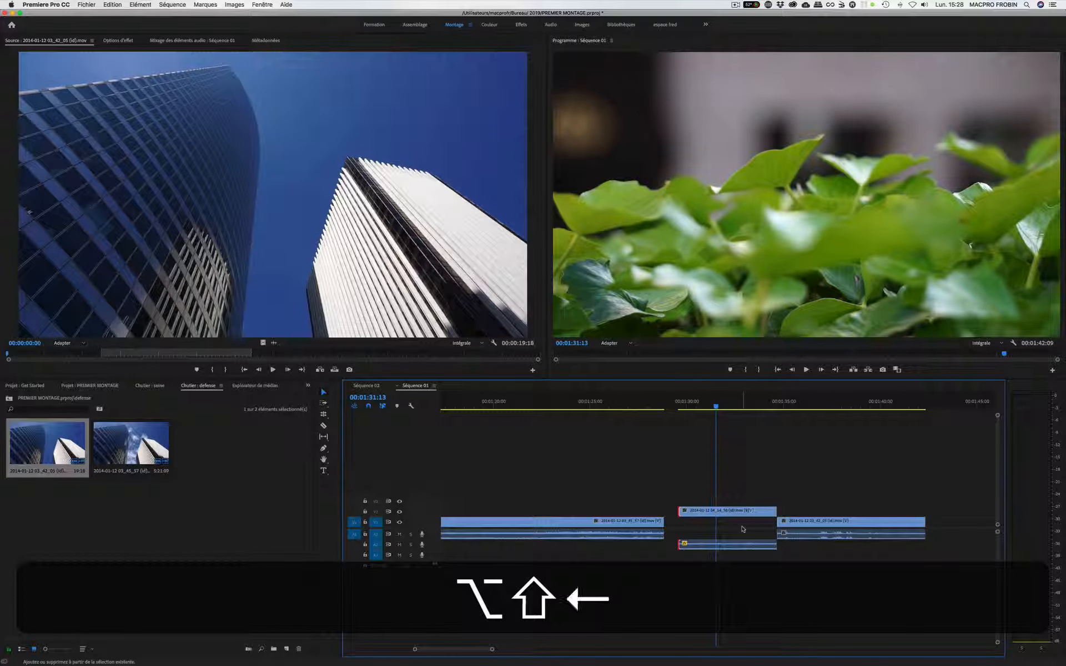
pyautogui.hotkey('alt', 'shift', 'Left')
pyautogui.hotkey('alt', 'shift', 'Left')
pyautogui.hotkey('alt', 'shift', 'Left')
pyautogui.hotkey('alt', 'shift', 'Left')
pyautogui.hotkey('alt', 'shift', 'Left')
pyautogui.hotkey('alt', 'shift', 'Right')
pyautogui.hotkey('alt', 'shift', 'Right')
pyautogui.hotkey('alt', 'shift', 'Right')
pyautogui.hotkey('alt', 'shift', 'Right')
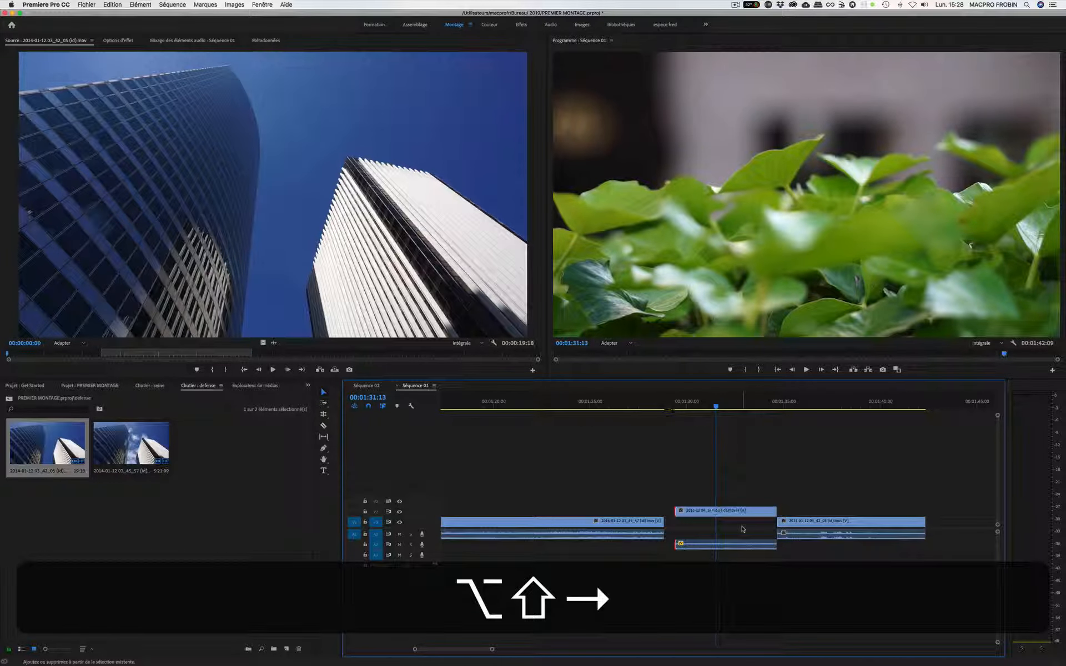
pyautogui.hotkey('alt', 'shift', 'Left')
pyautogui.hotkey('alt', 'shift', 'Left')
pyautogui.hotkey('alt', 'shift', 'Left')
pyautogui.hotkey('alt', 'shift', 'Left')
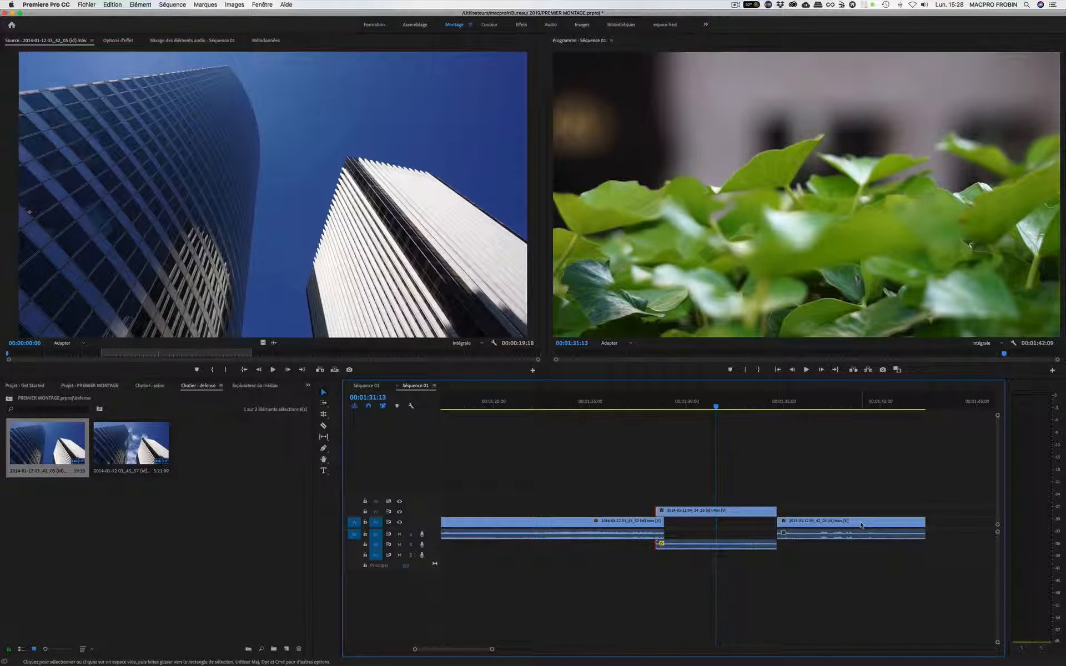
# Add 3 video tracks after Vidéo 3 and 1 audio track after Audio 3.
pyautogui.rightClick(376, 475)
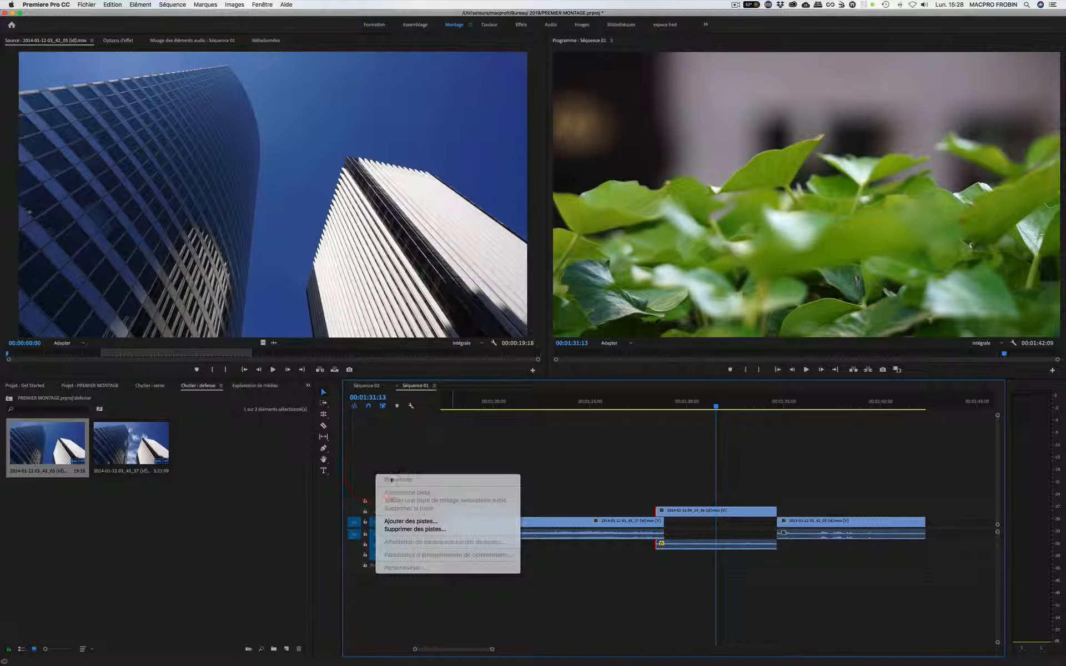
pyautogui.click(403, 522)
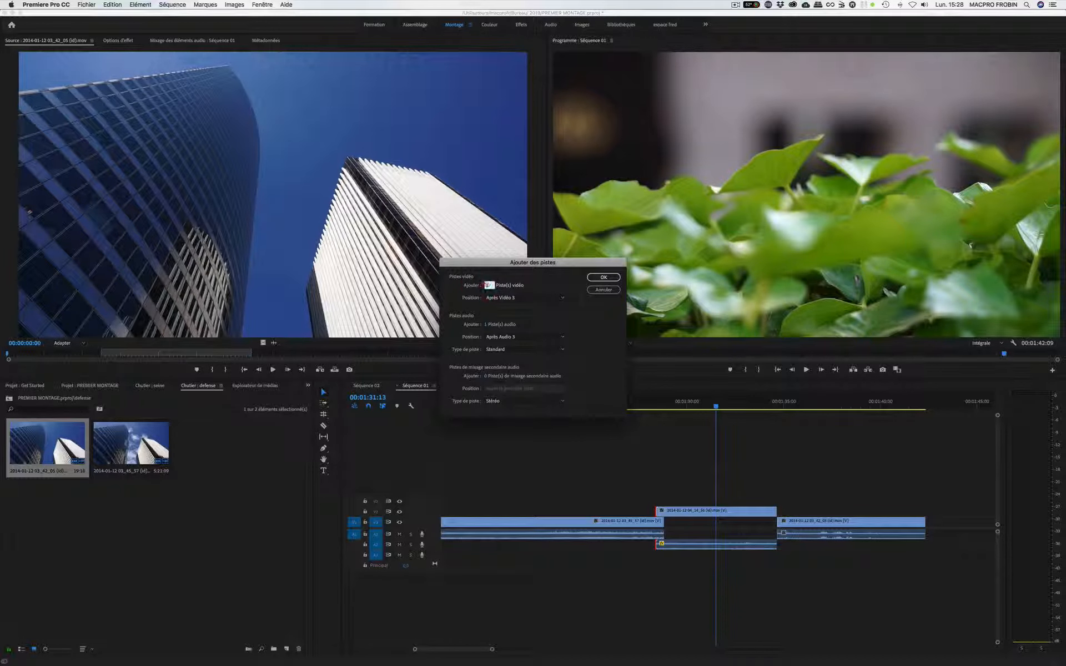
pyautogui.write('3')
pyautogui.press('Return')
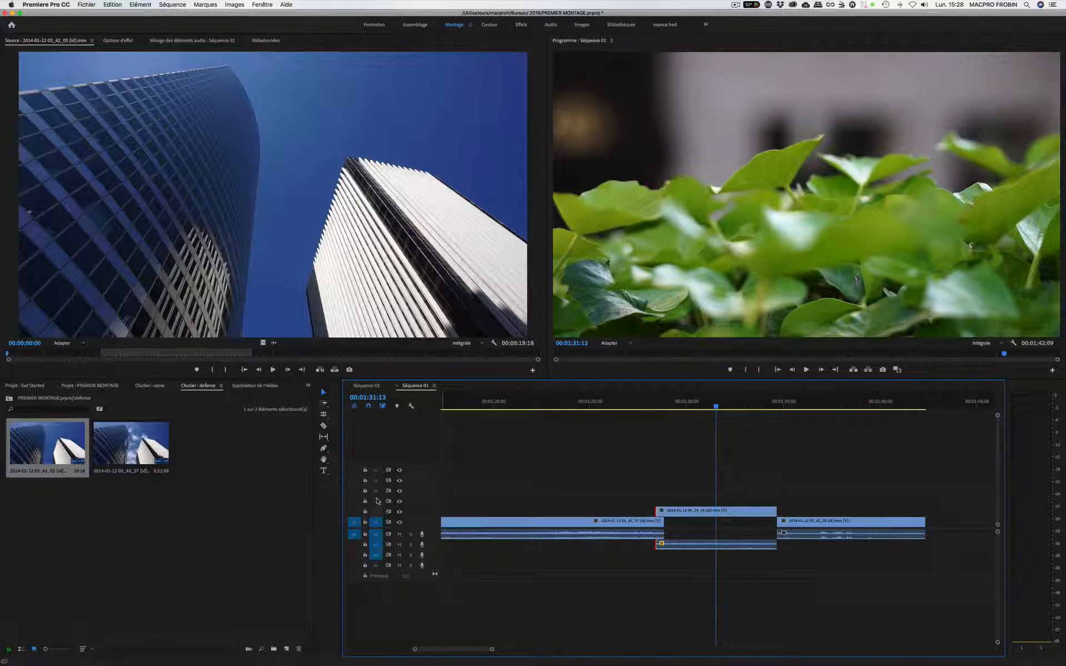
# Place the source clip twice on the upper video tracks and shorten both copies so they overlap near the end of the first clip.
pyautogui.click(708, 512)
pyautogui.moveTo(361, 222); pyautogui.dragTo(536, 482)
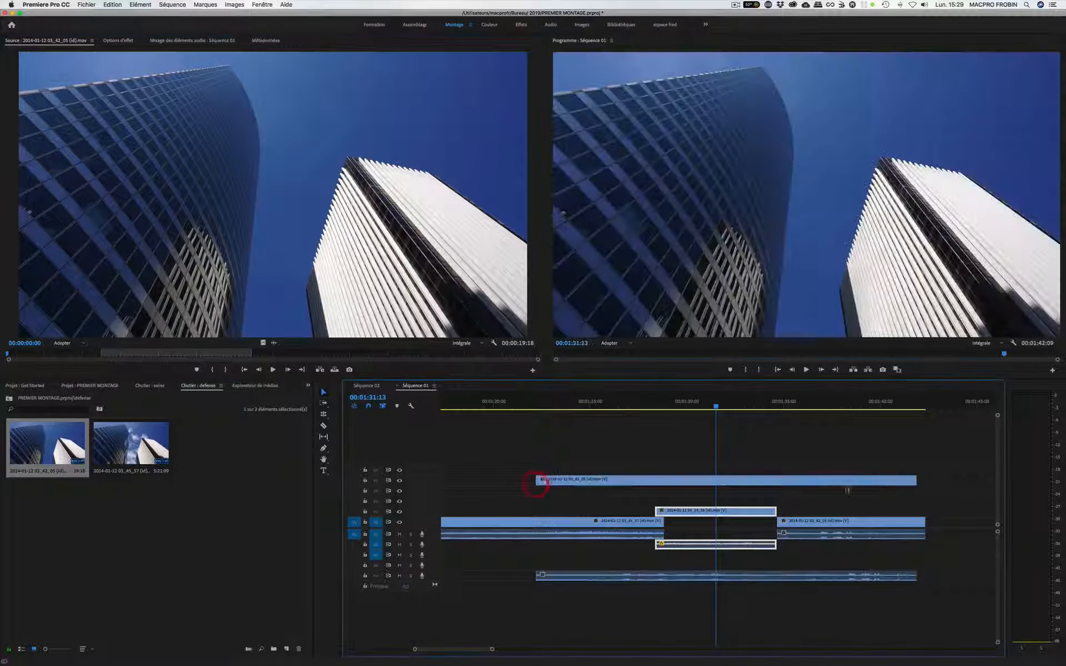
pyautogui.moveTo(916, 480); pyautogui.dragTo(578, 487)
pyautogui.moveTo(400, 238); pyautogui.dragTo(607, 457)
pyautogui.moveTo(980, 458); pyautogui.dragTo(653, 492)
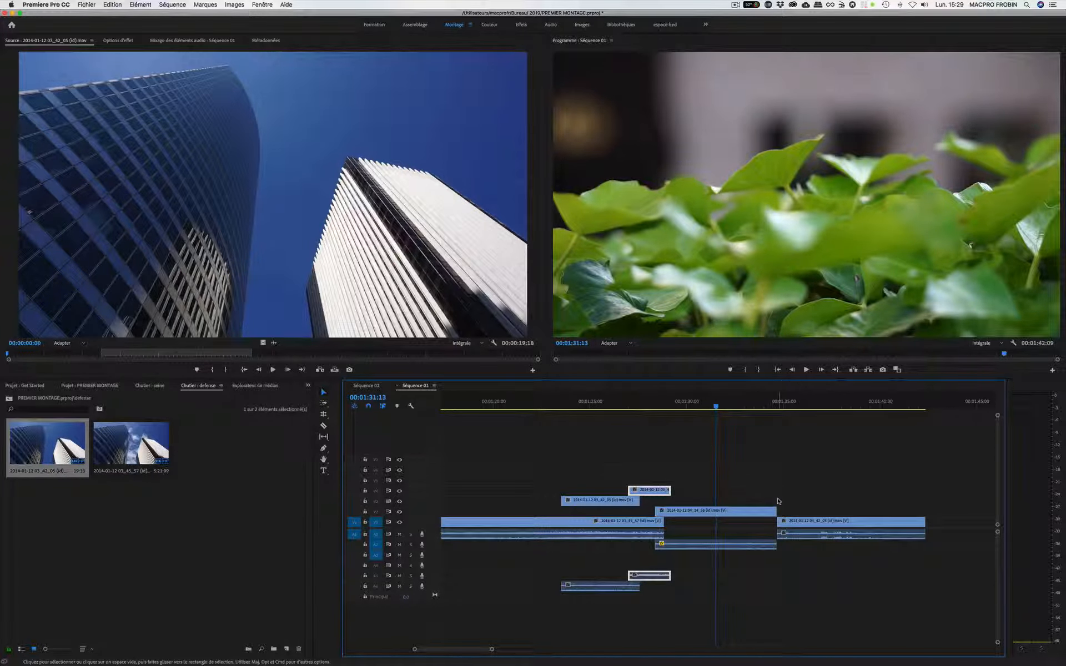
# Slip the footage inside the clip on the second video track using the Slip tool.
pyautogui.click(816, 524)
pyautogui.moveTo(820, 521)
pyautogui.mouseDown()
pyautogui.moveTo(829, 522)
pyautogui.moveTo(810, 524)
pyautogui.mouseUp()
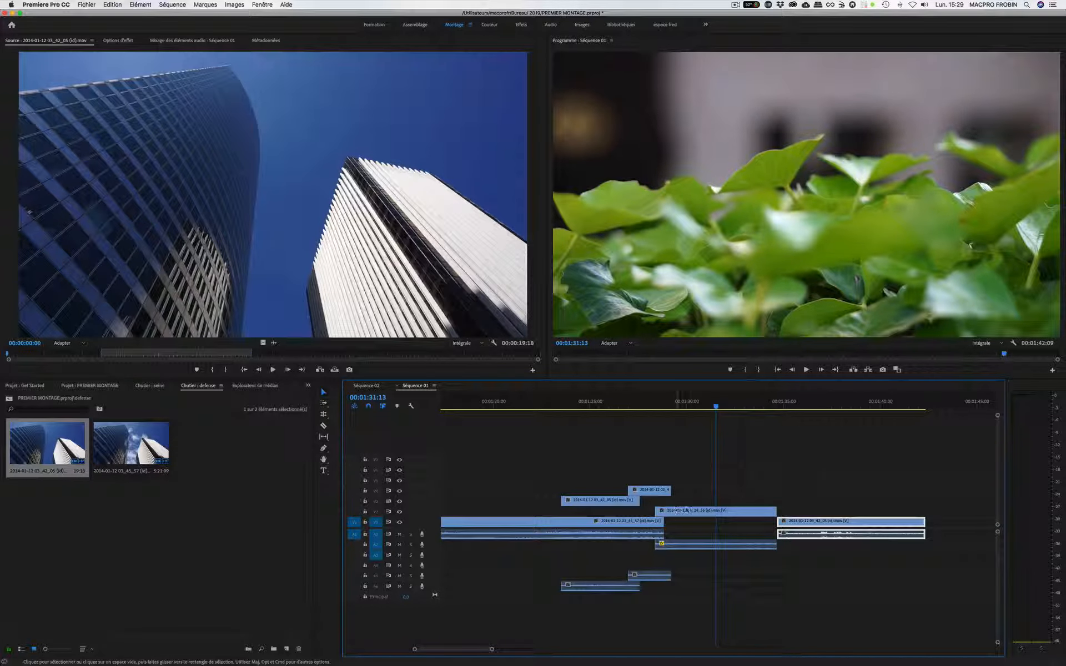
pyautogui.press('y')
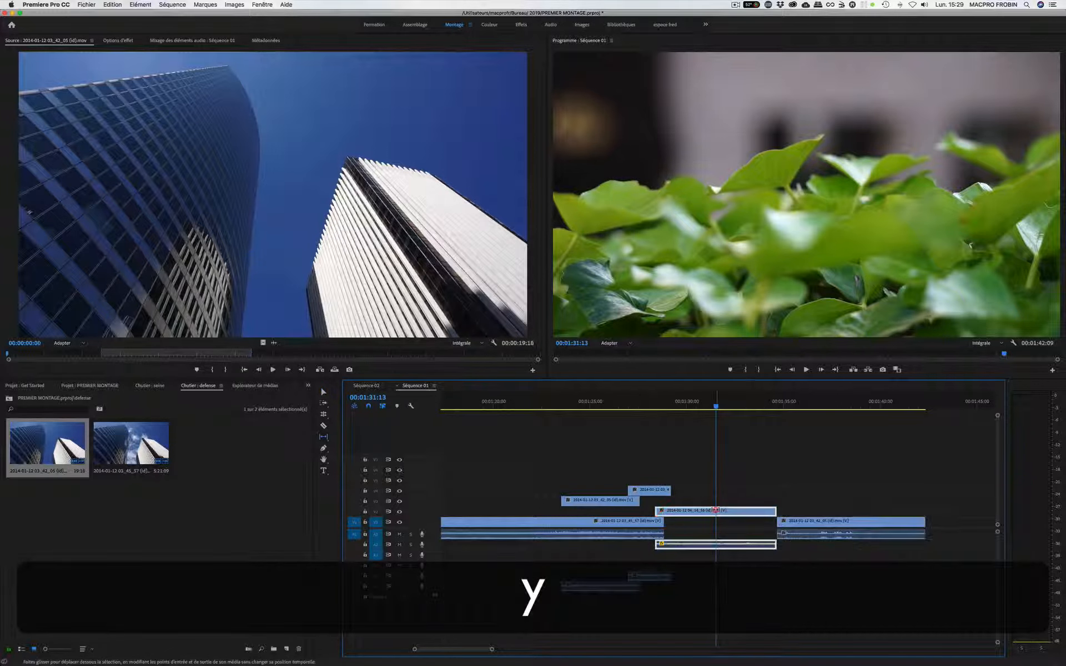
pyautogui.moveTo(693, 510); pyautogui.dragTo(717, 511)
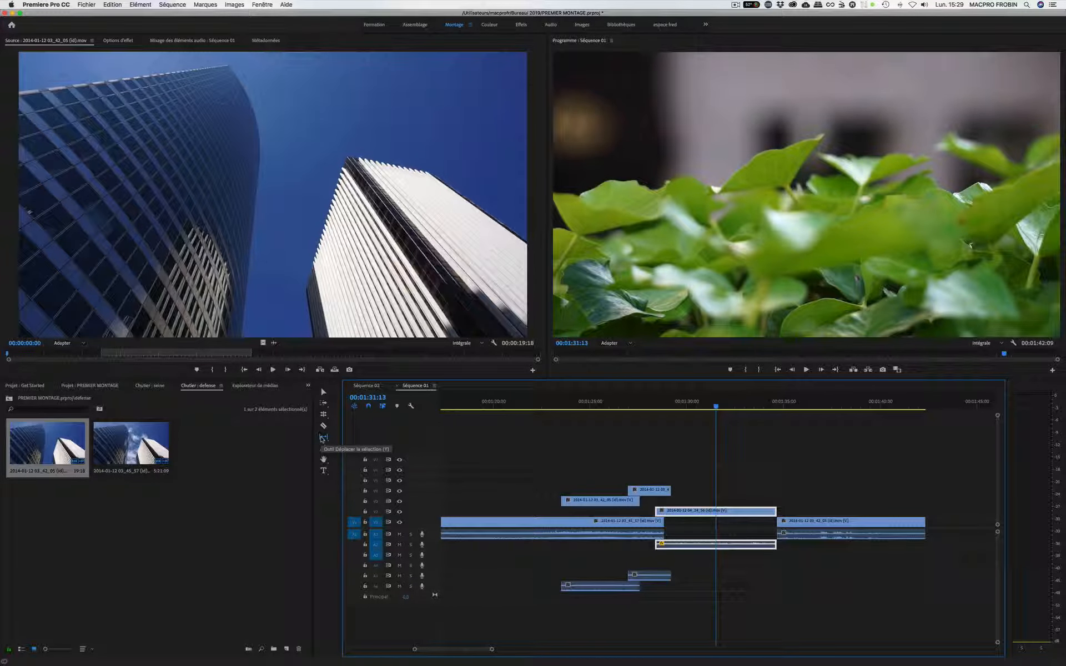
pyautogui.click(322, 438)
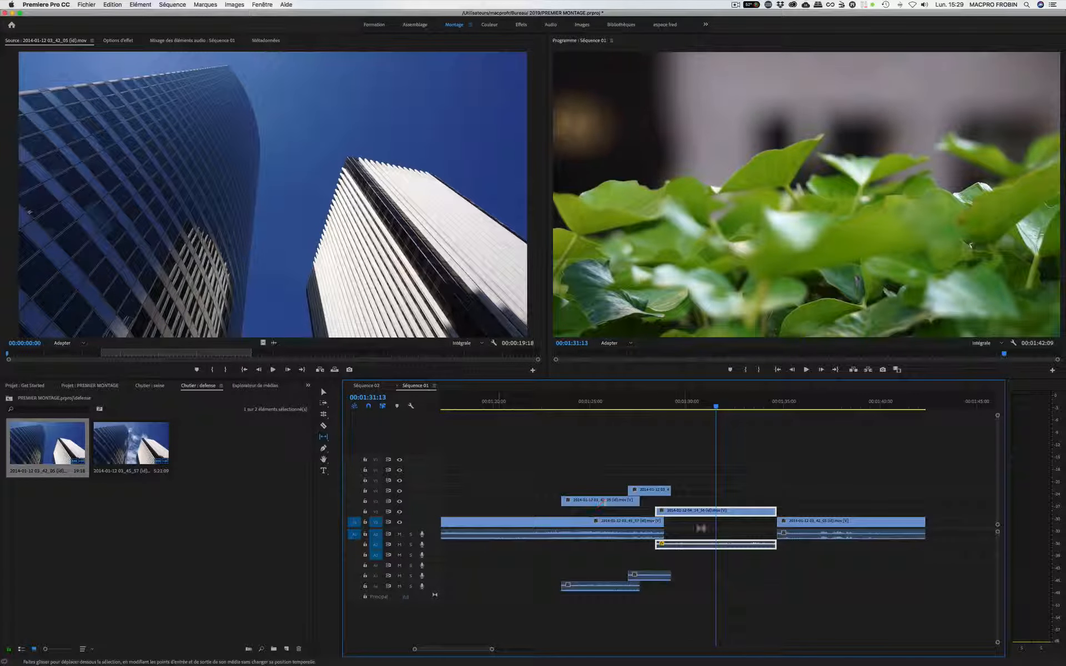